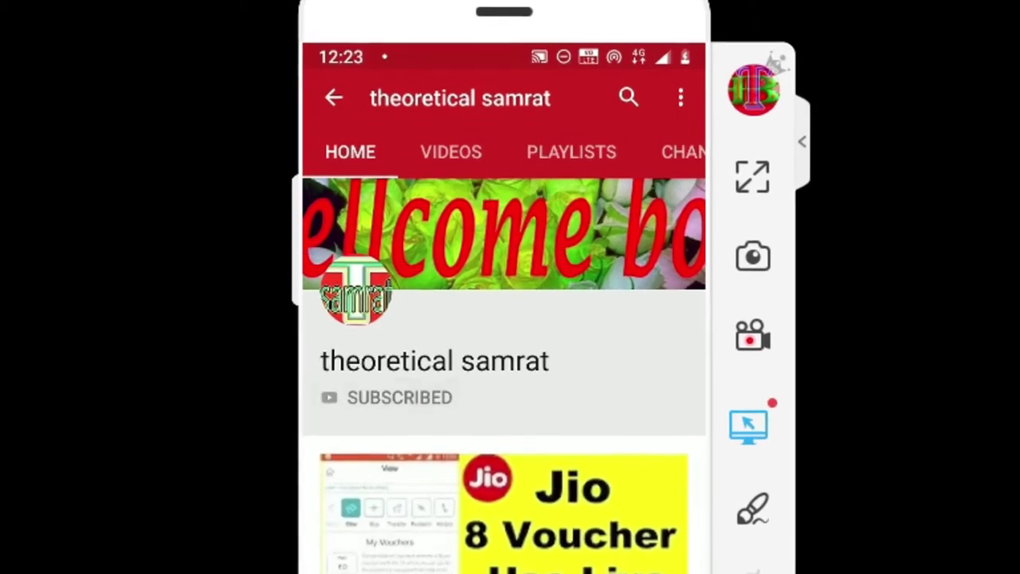
Step: Set the subscribed channel's notifications to All
left_click(499, 399)
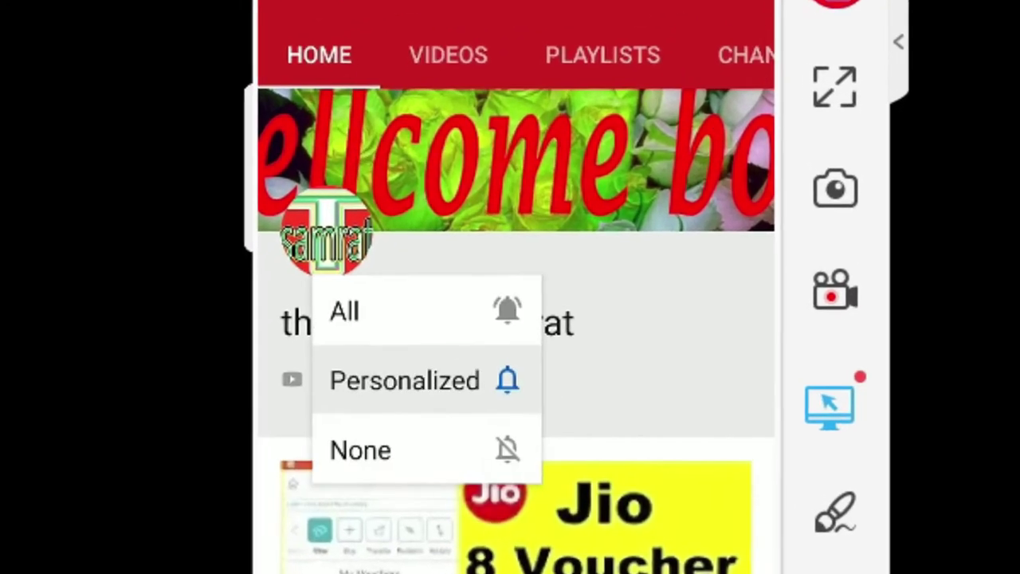
left_click(399, 311)
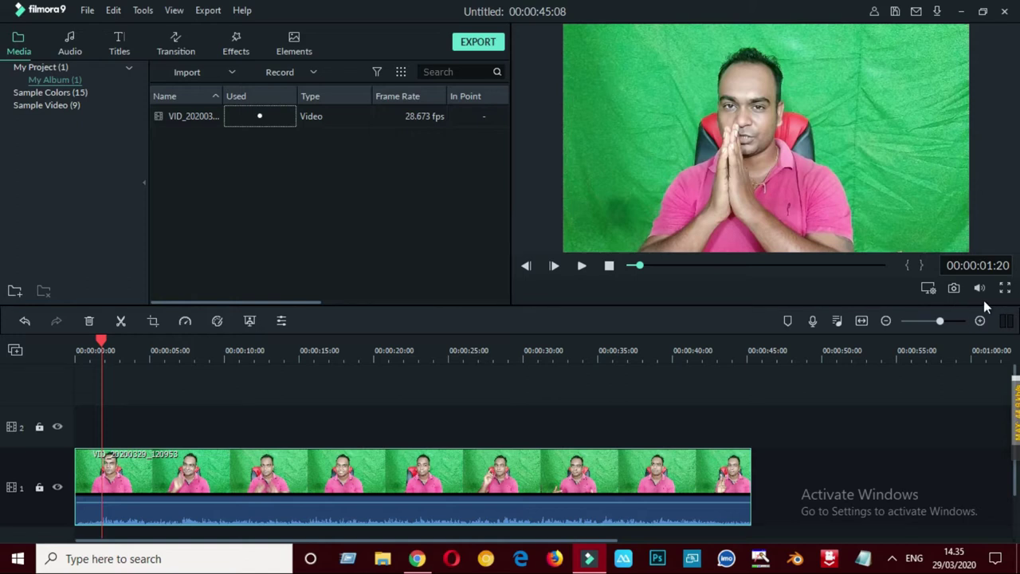
Step: Lower the preview volume to its minimum
mouse_move(981, 289)
left_click_drag(981, 217, 981, 273)
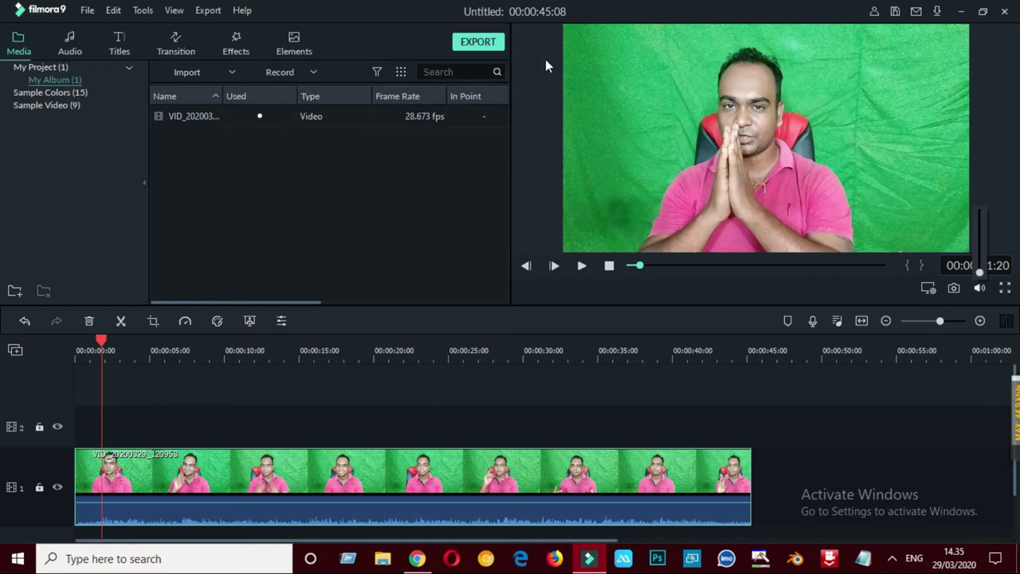
Step: Import the hjh photo from the Desktop into the project media
left_click(232, 73)
left_click(217, 95)
left_click(217, 94)
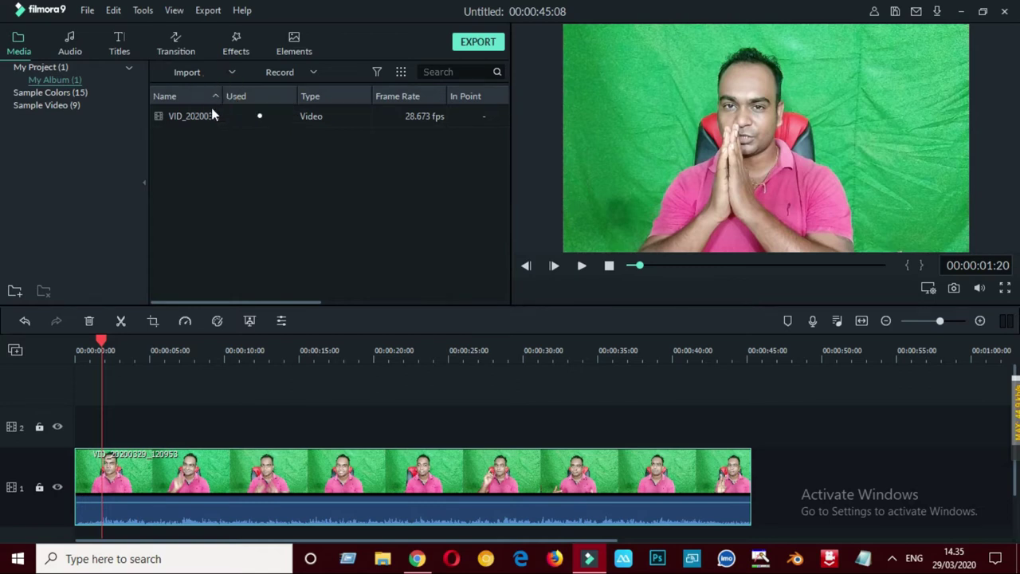
left_click(229, 73)
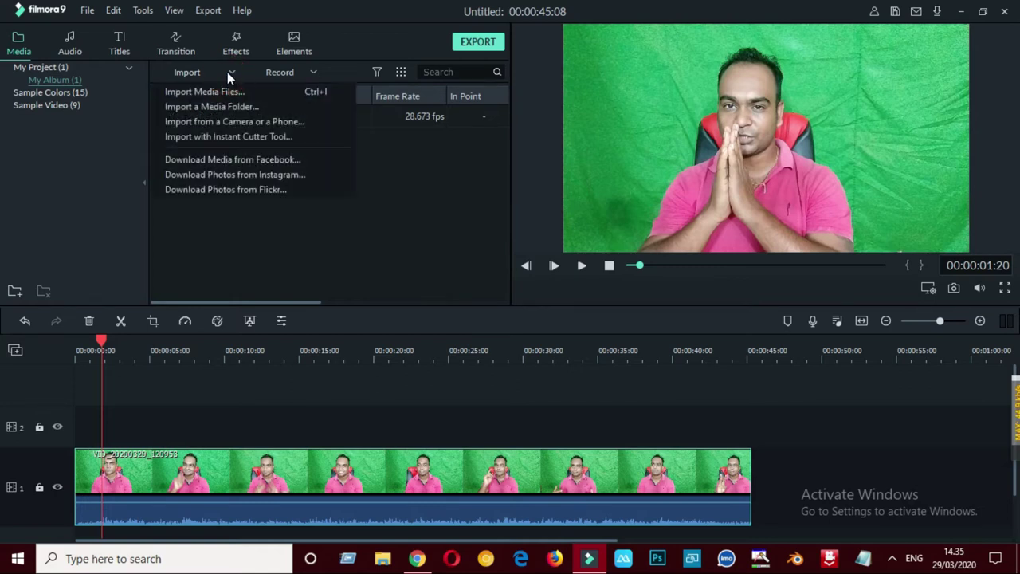
left_click(230, 85)
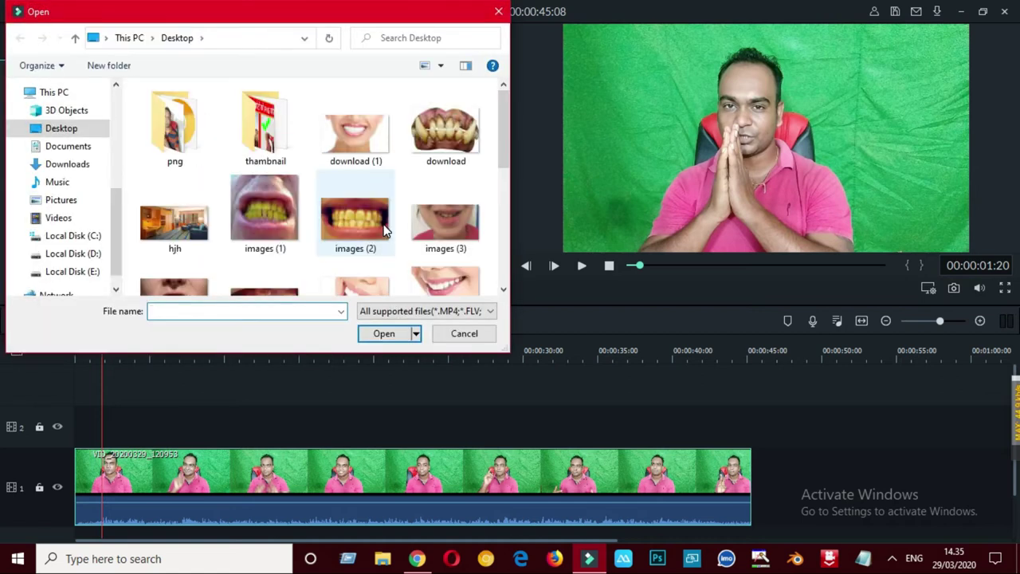
scroll(298, 188, "down", 5)
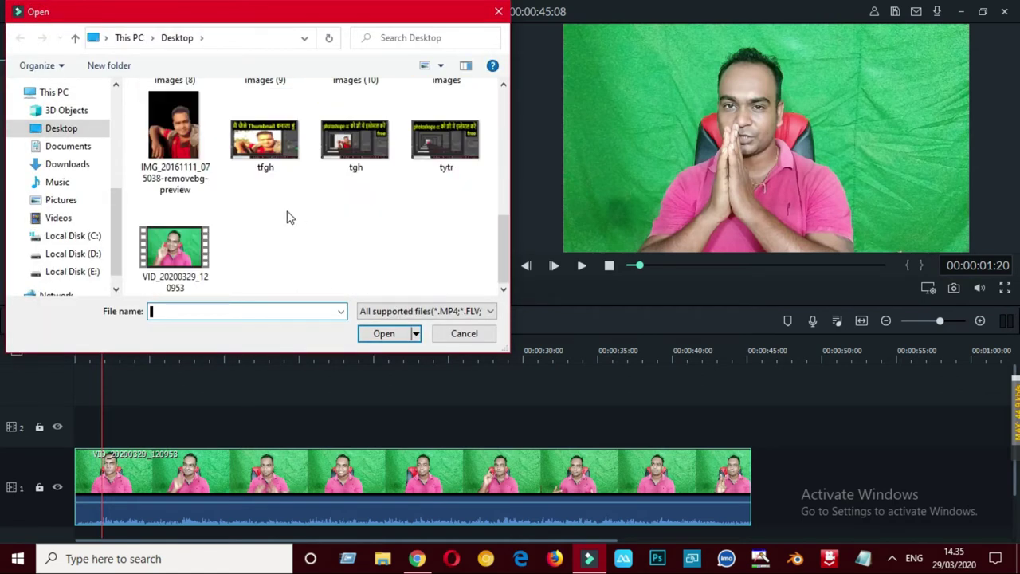
left_click_drag(506, 257, 507, 154)
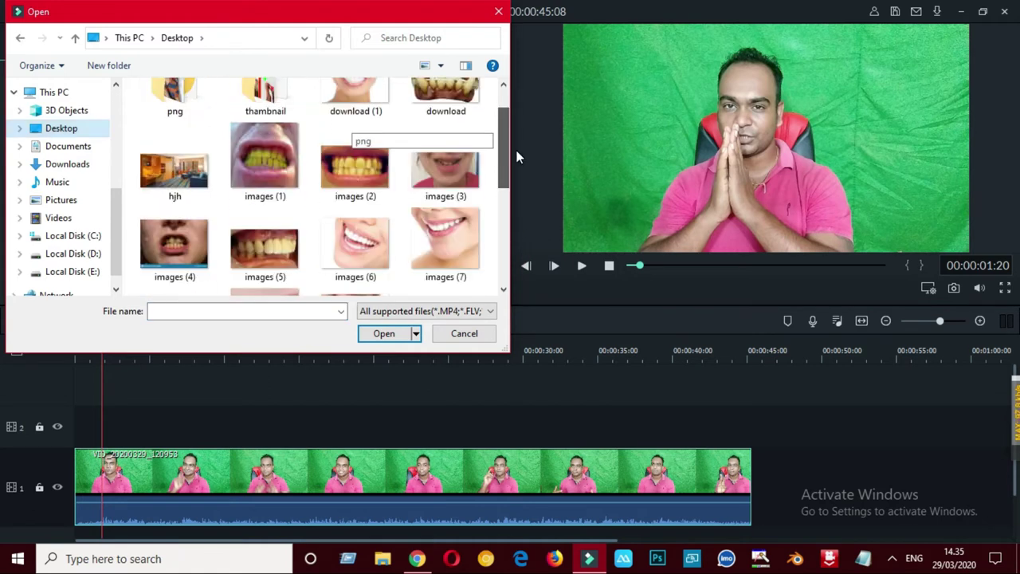
left_click(164, 178)
left_click(383, 333)
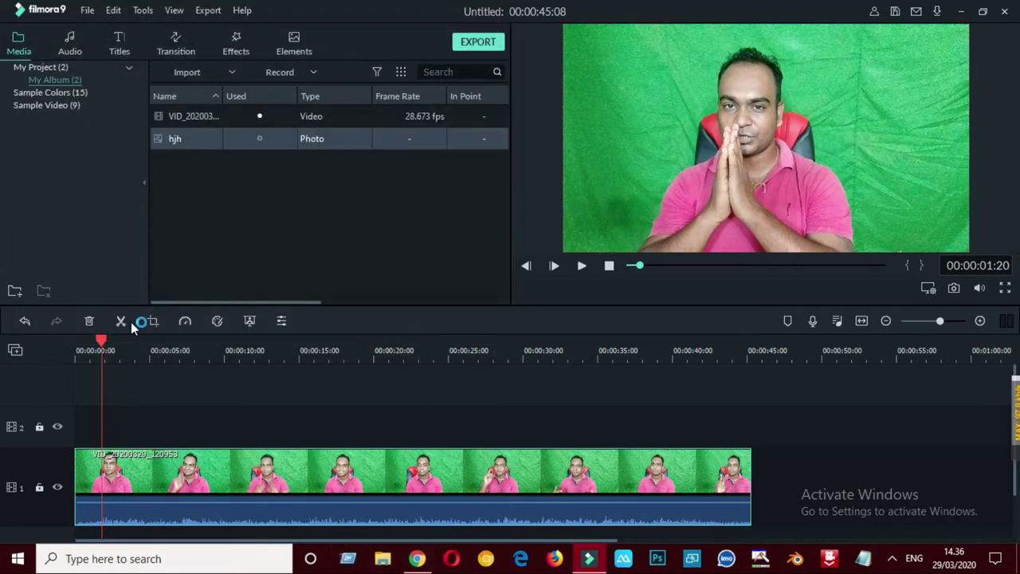
Step: Place the hjh photo on track 1 beneath the green-screen video on track 2 and extend it to the video's full length
left_click_drag(199, 145, 61, 424)
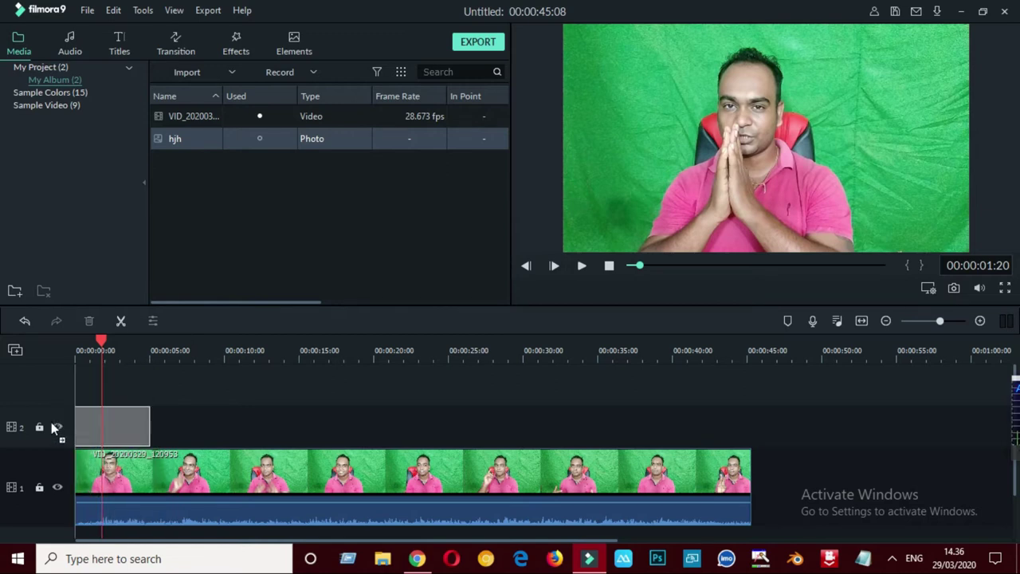
left_click_drag(51, 422, 854, 452)
left_click_drag(519, 474, 440, 430)
left_click_drag(889, 467, 19, 488)
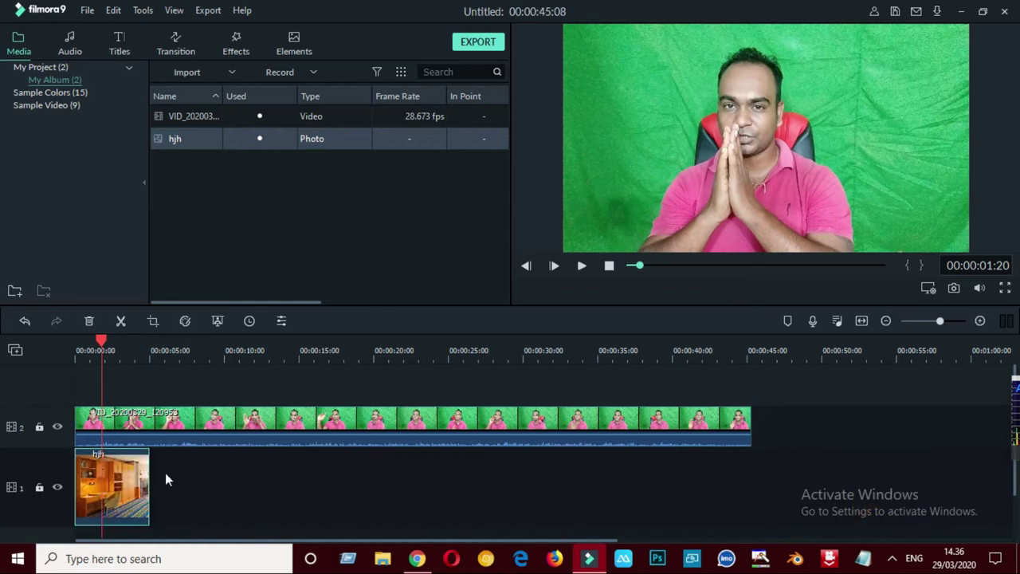
left_click_drag(151, 473, 752, 481)
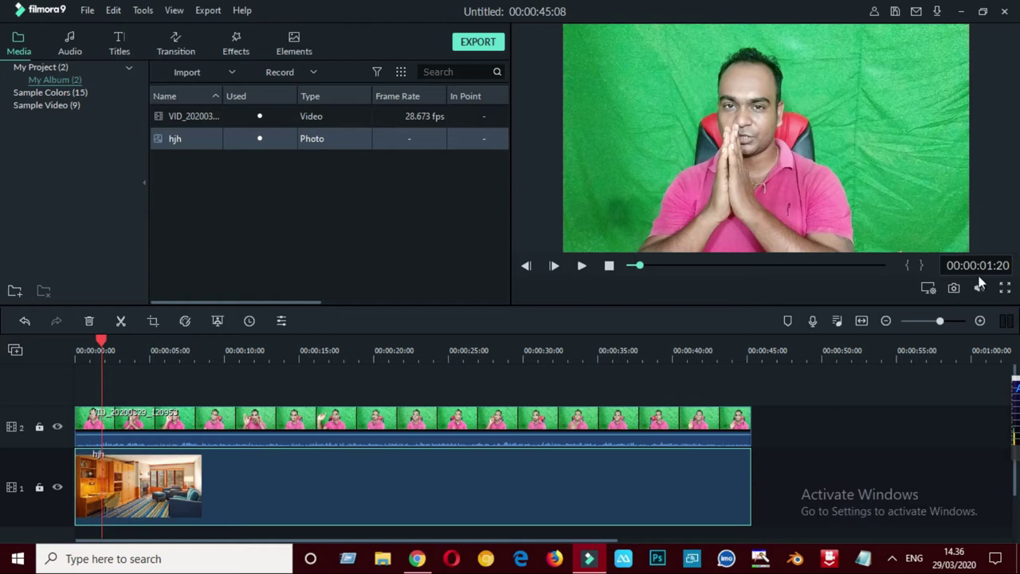
Step: Apply the Green Screen effect to the video clip on track 2 to key out its green background
left_click(348, 416)
left_click(292, 414)
right_click(303, 415)
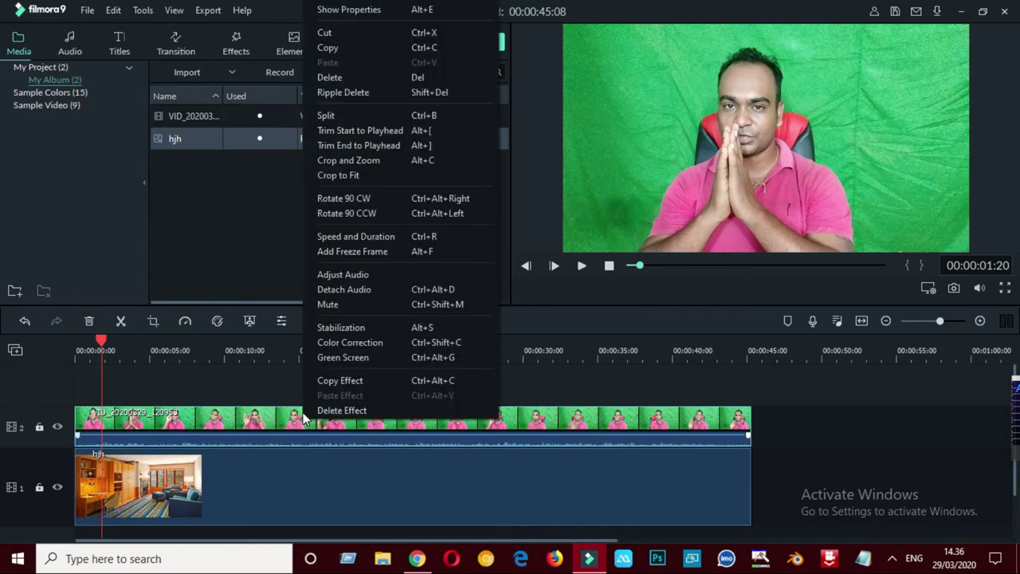
left_click(341, 360)
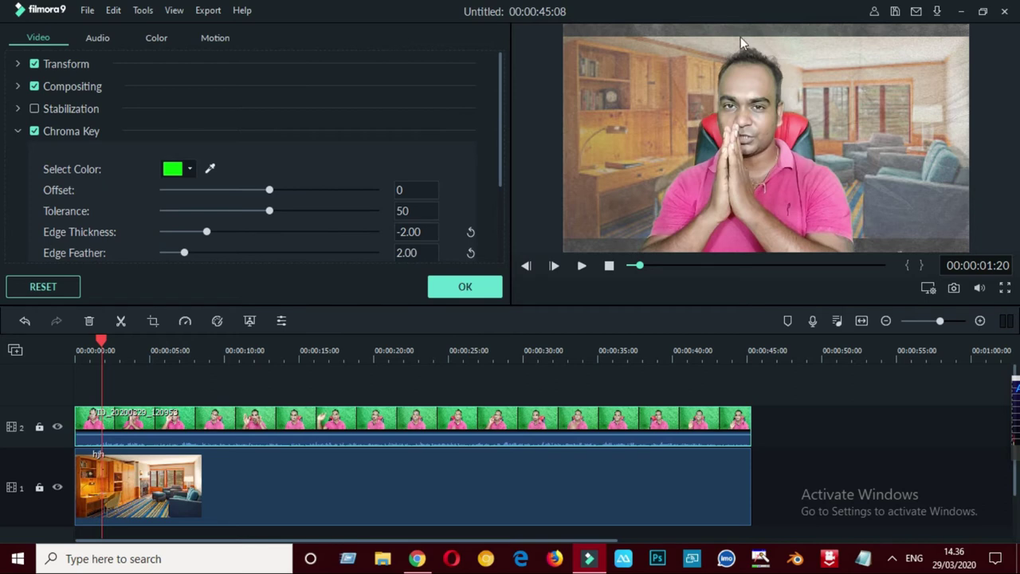
Step: Set the video clip's chroma key Offset to 4, check the result in playback, and accept the settings
mouse_move(270, 190)
left_mouse_down()
mouse_move(283, 191)
mouse_move(274, 190)
left_mouse_up()
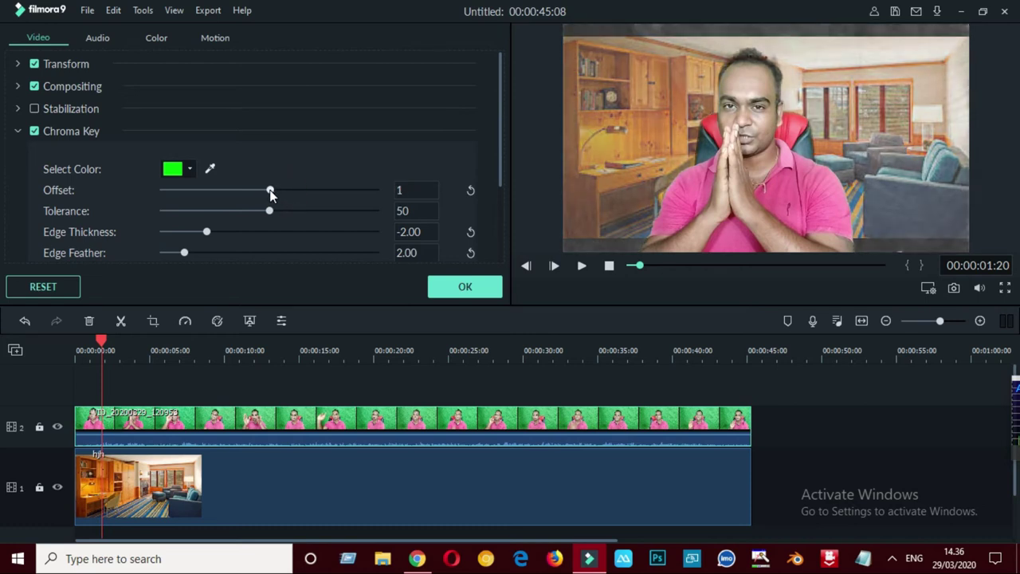
left_click_drag(270, 190, 272, 191)
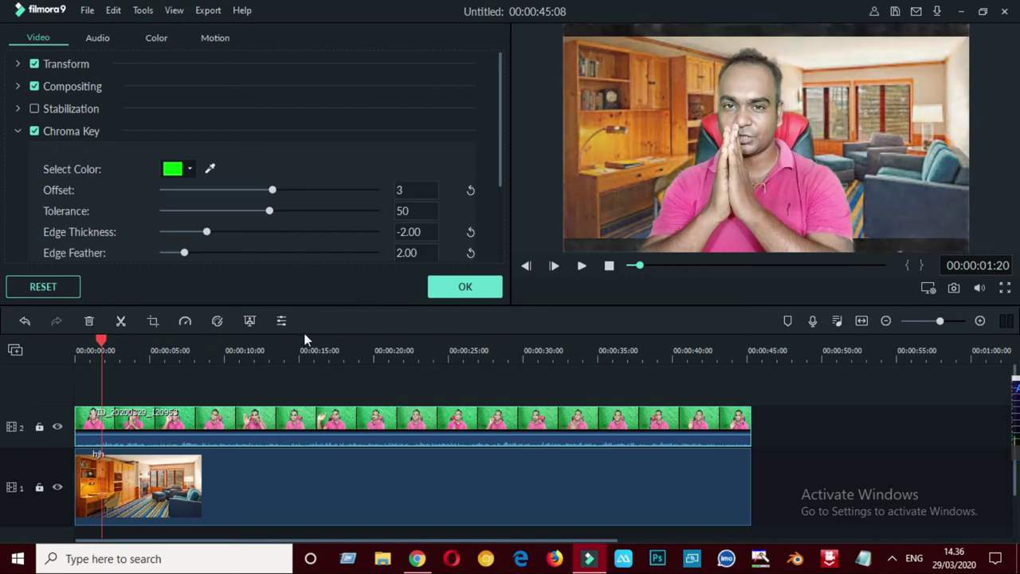
left_click(581, 270)
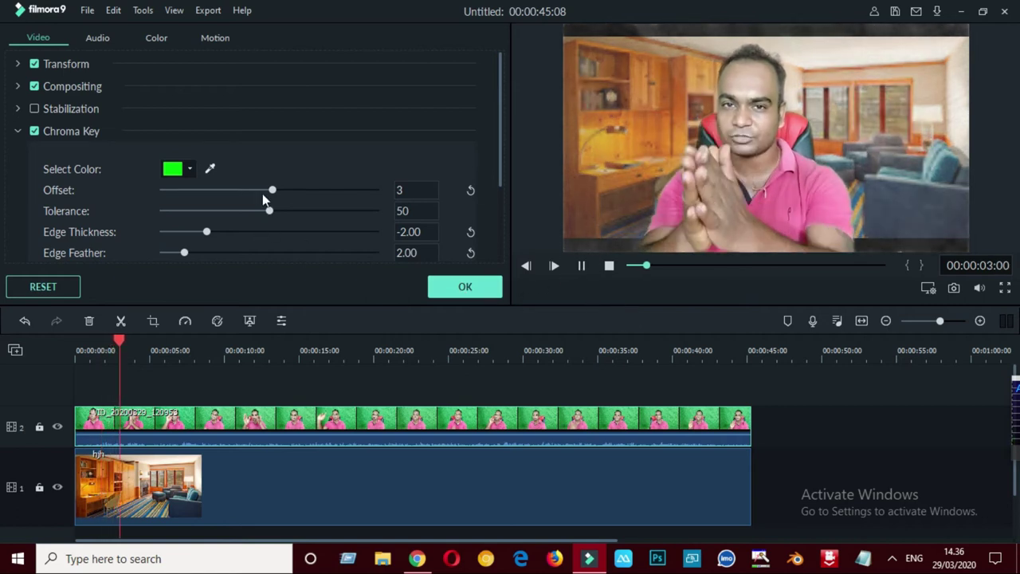
left_click_drag(271, 192, 272, 192)
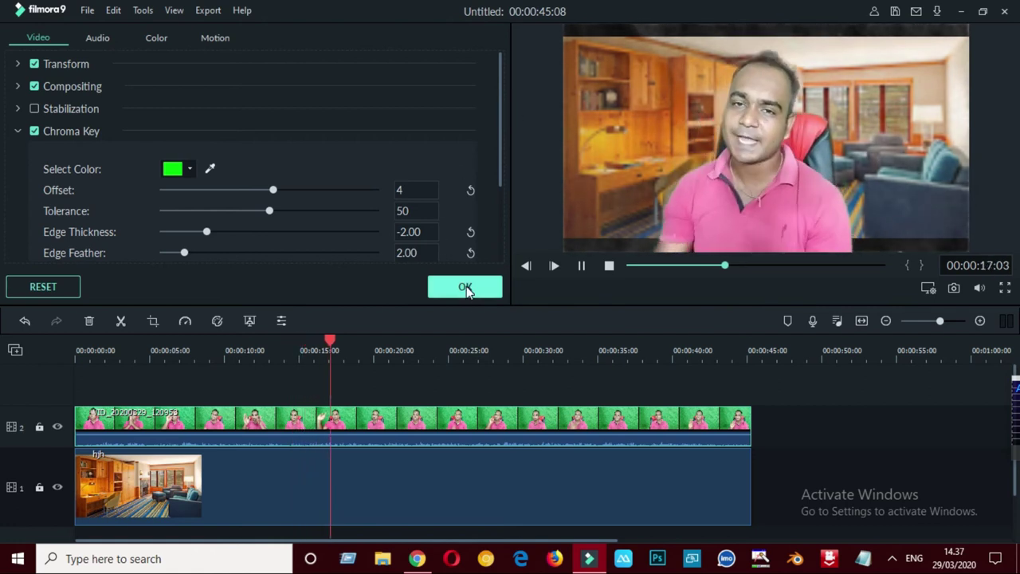
left_click(581, 266)
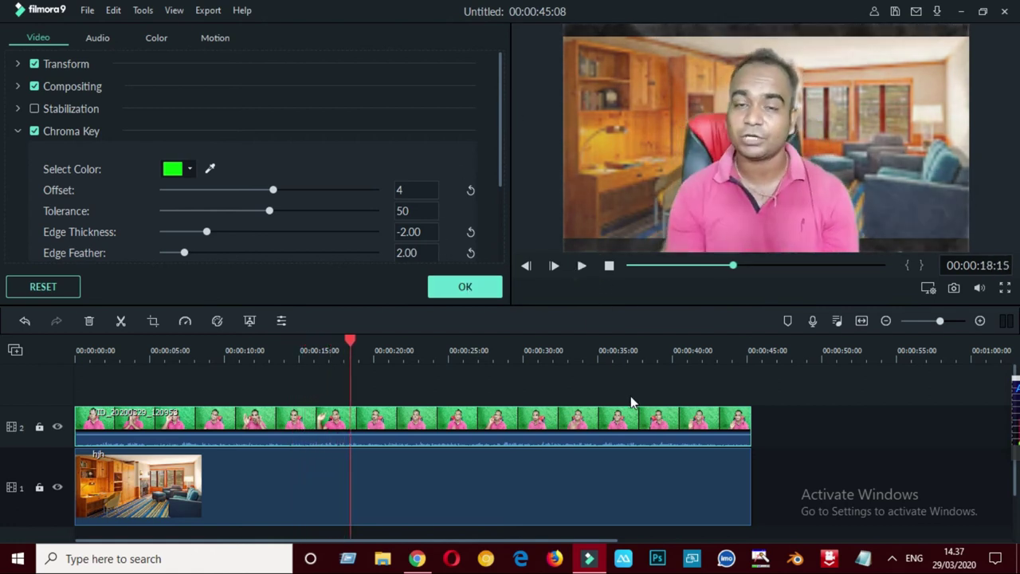
left_click(476, 490)
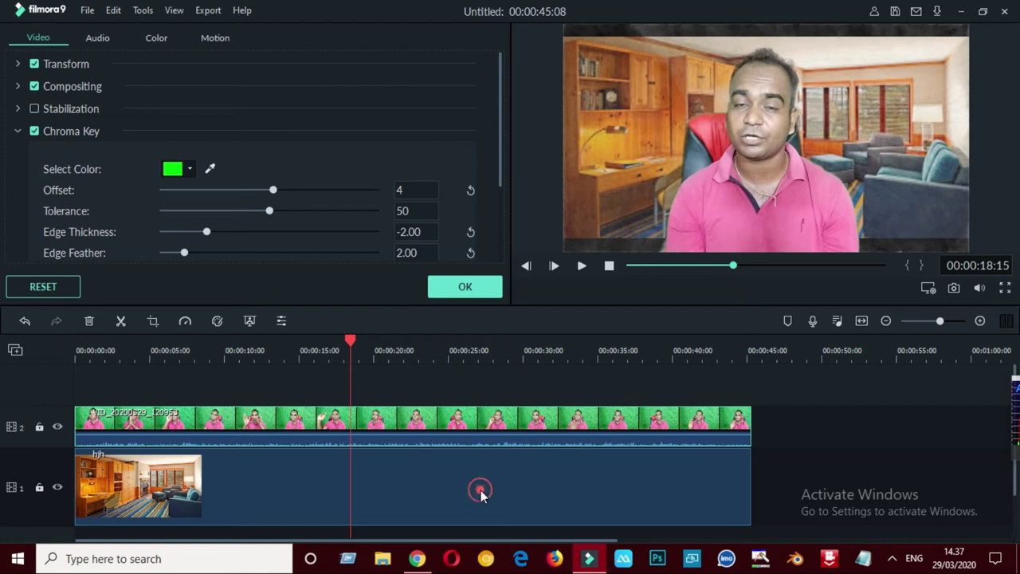
left_click(467, 287)
Step: Delete the hjh photo from track 1 and import the tgh image from the Desktop as a replacement background
left_click(294, 480)
left_click(88, 321)
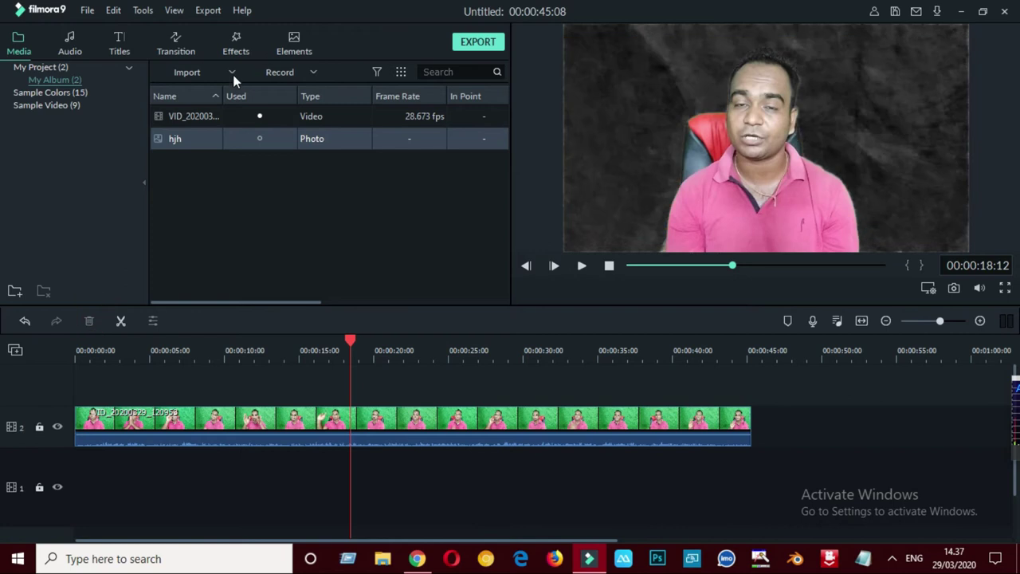
left_click(227, 75)
left_click(223, 90)
scroll(354, 202, "down", 5)
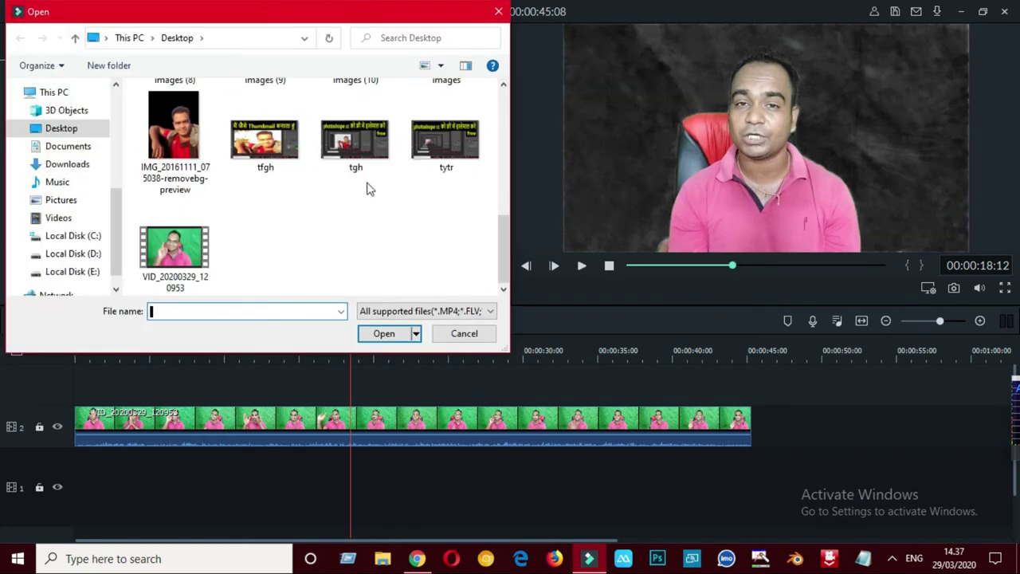
left_click(356, 131)
left_click(384, 333)
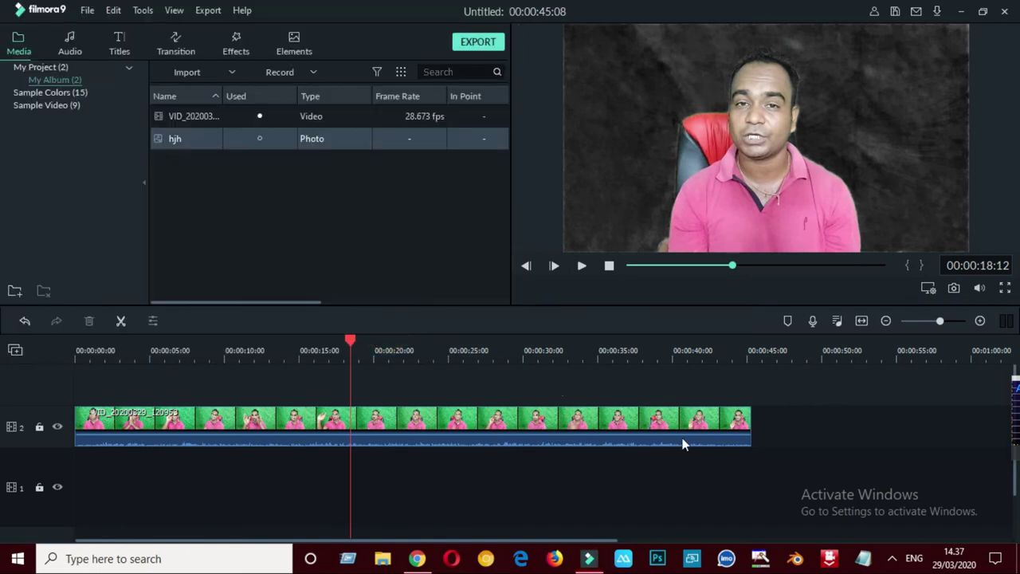
Step: Place the tgh photo at the start of track 1, extend it to the video's full length, and preview the composite
left_click_drag(242, 159, 47, 486)
left_click_drag(150, 468, 751, 477)
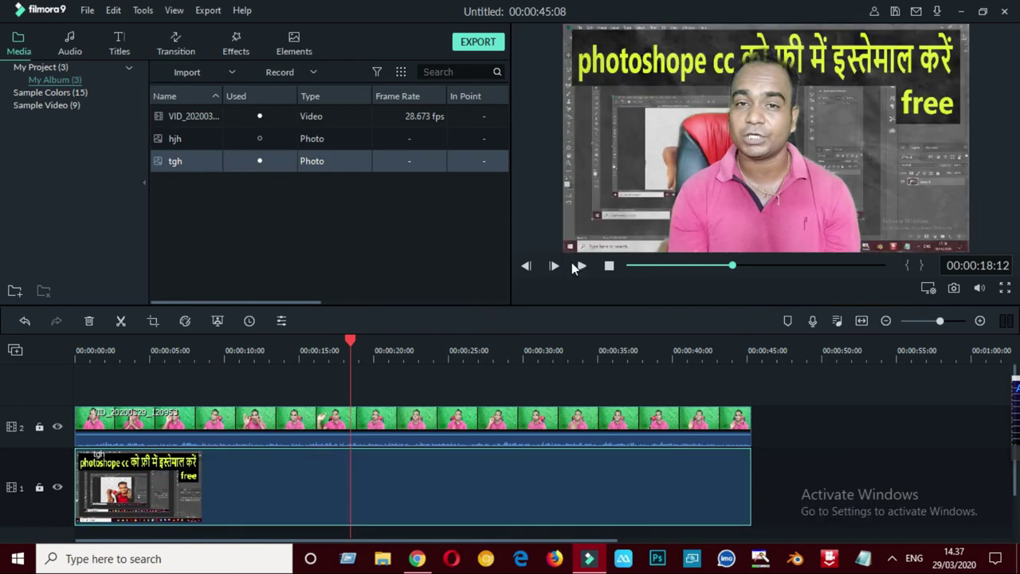
left_click(578, 266)
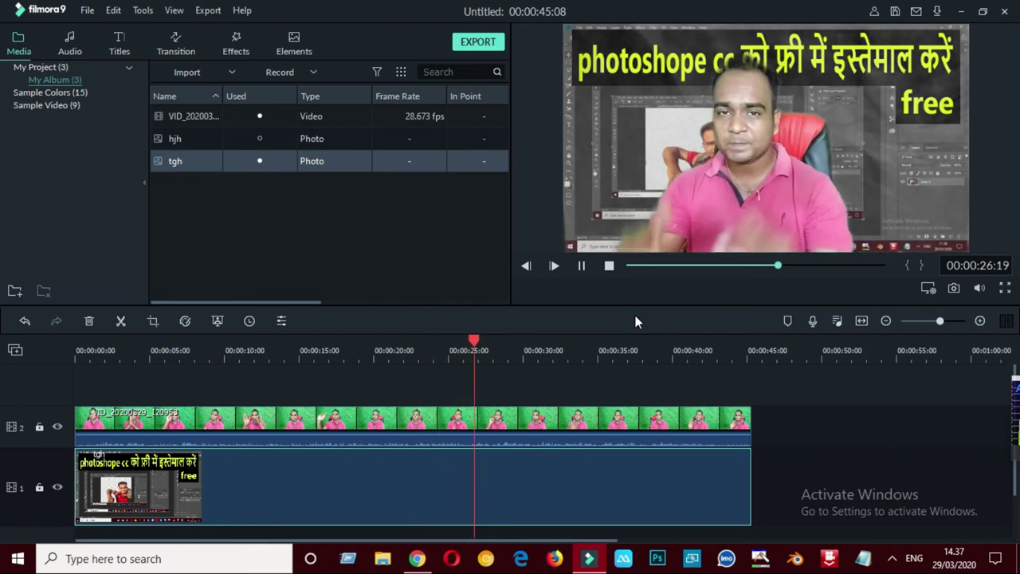
left_click(582, 270)
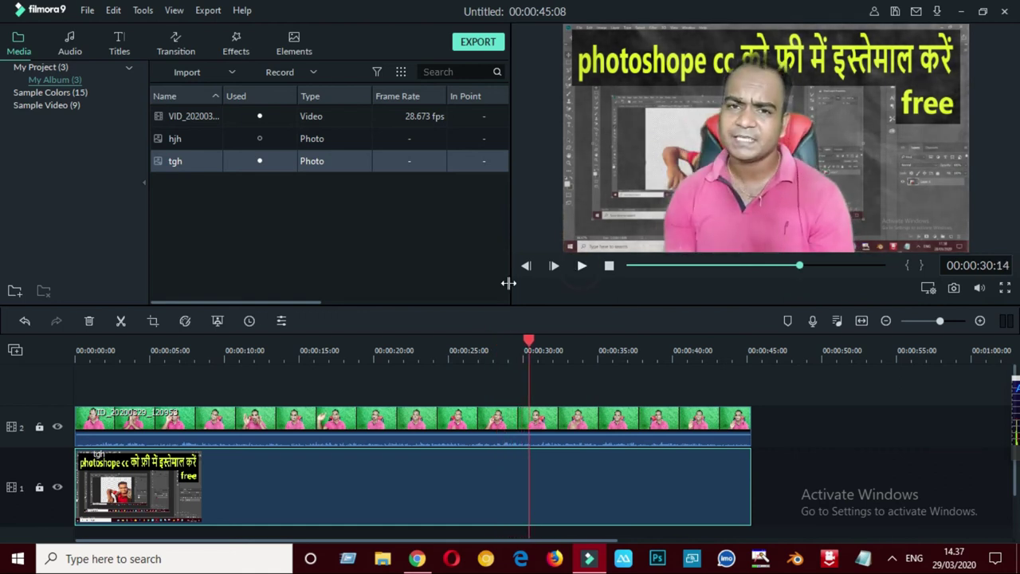
Step: Import the GREEN_SCREEN_TIGER video from the ssssbbbb\green scrien folder on Local Disk (E:)
left_click(230, 73)
left_click(217, 90)
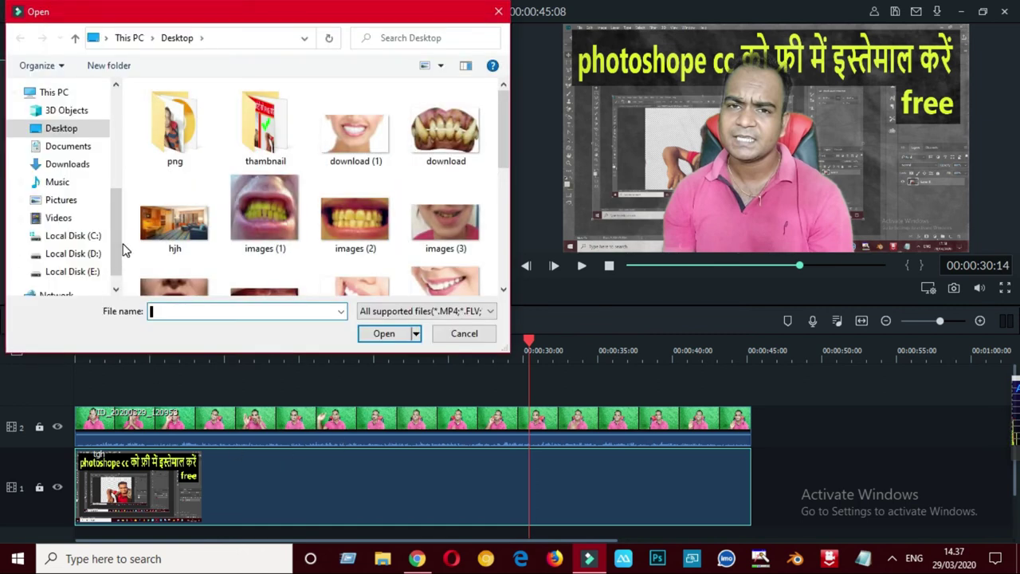
left_click(94, 271)
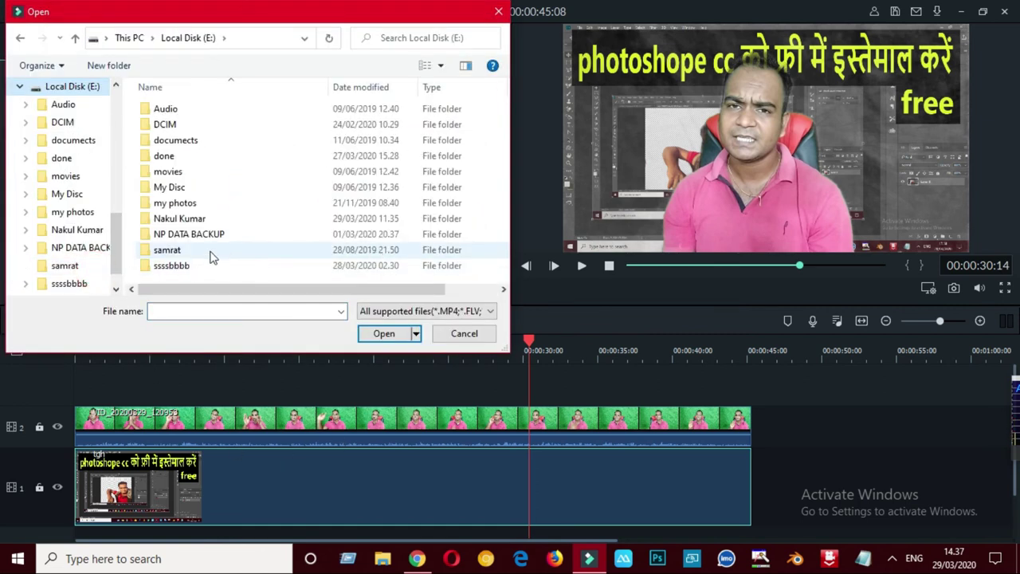
left_click(201, 264)
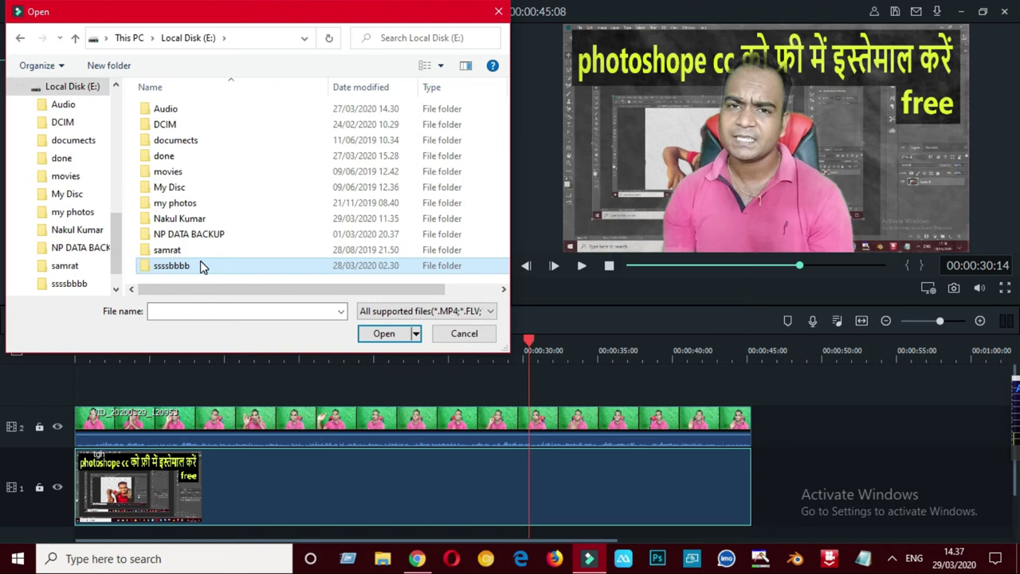
double_click(201, 267)
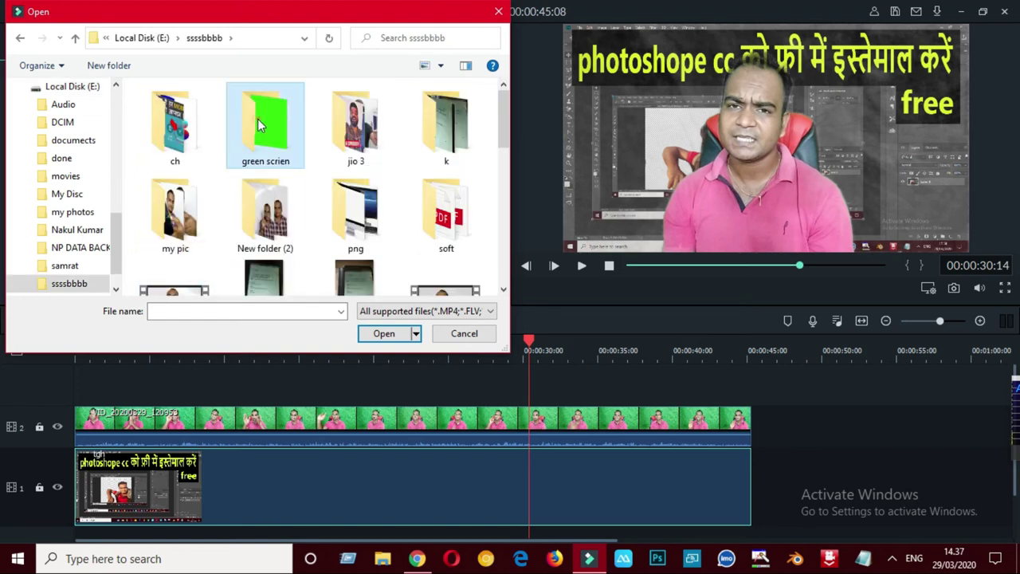
double_click(258, 119)
left_click(188, 136)
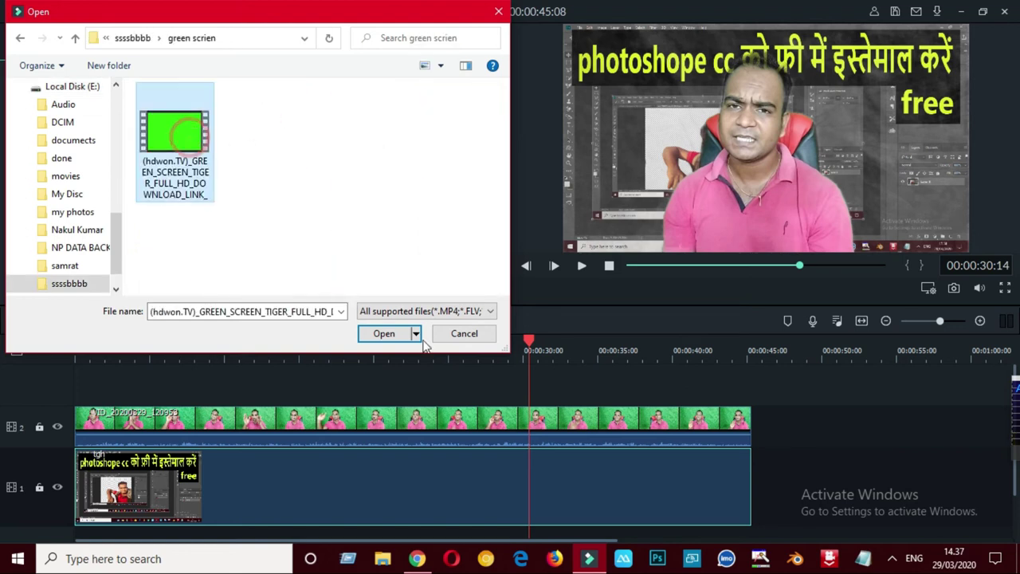
left_click(384, 334)
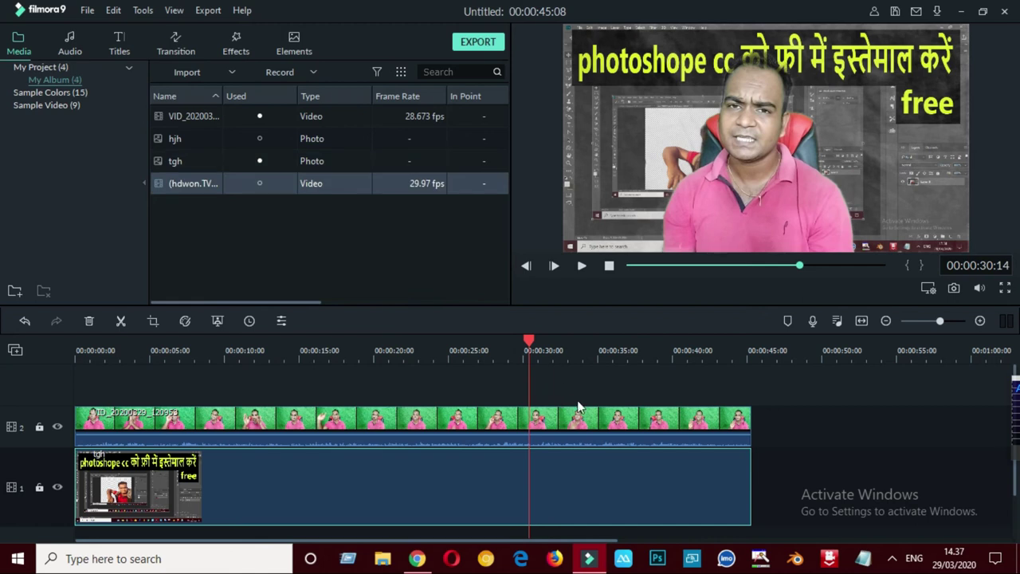
Step: Place the tiger video at the start of track 3 above the other clips and key out its green background
left_click_drag(237, 183, 45, 383)
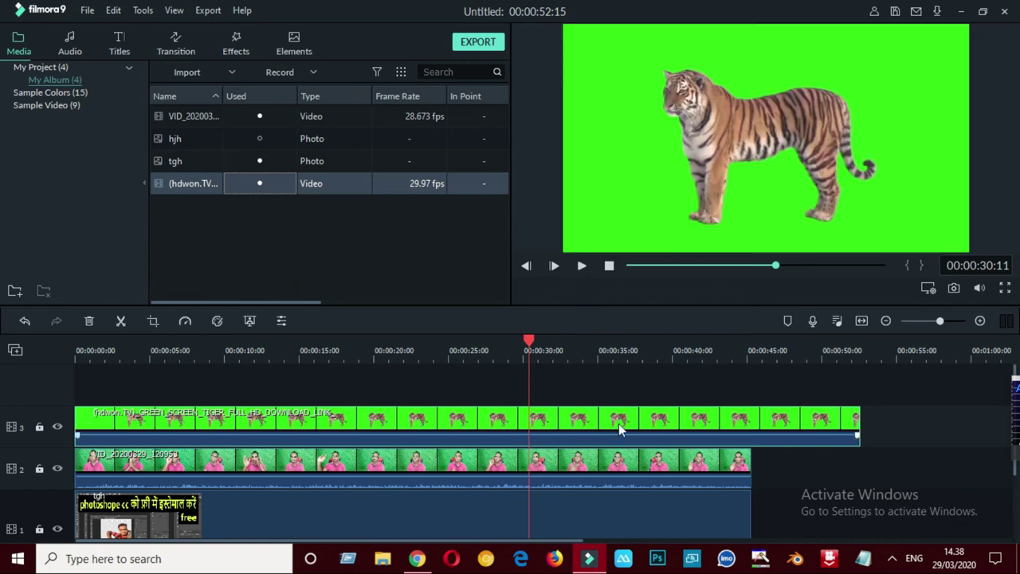
left_click(249, 321)
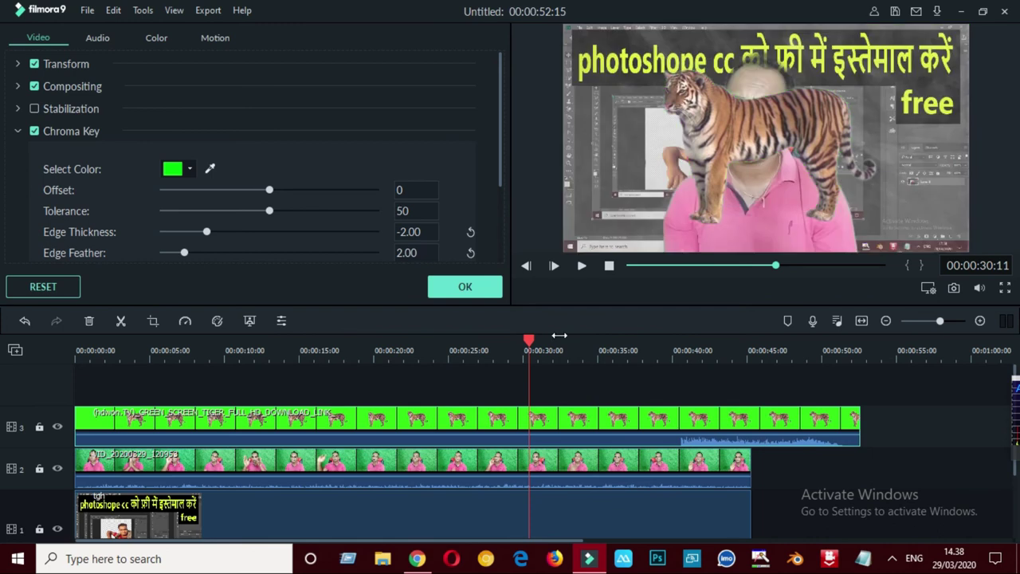
Step: Shrink the tiger overlay to under half the frame's size and place it beside the man at the frame's right edge
left_click(728, 116)
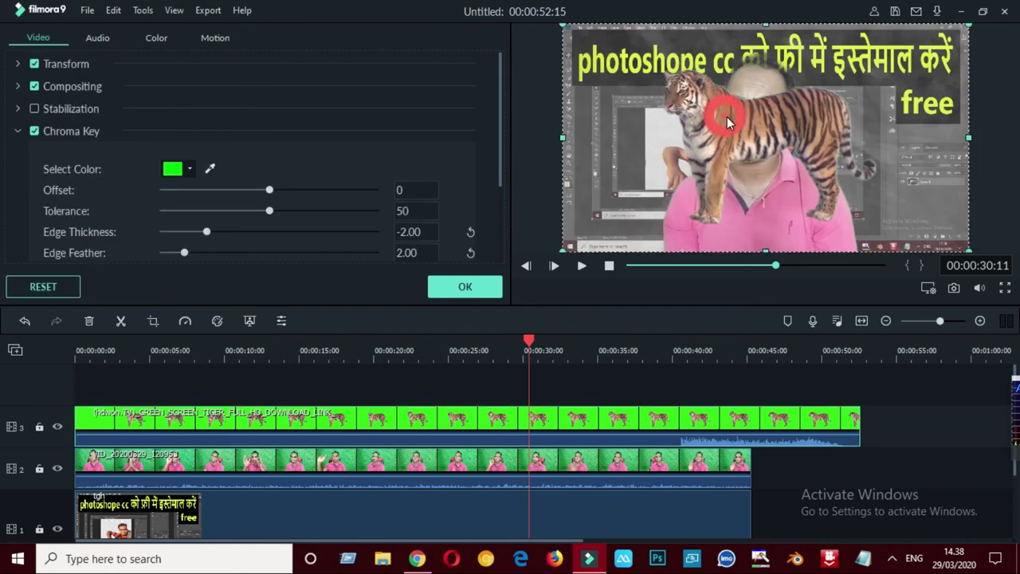
left_click_drag(565, 136, 832, 138)
mouse_move(903, 94)
left_mouse_down()
mouse_move(896, 155)
mouse_move(900, 76)
left_mouse_up()
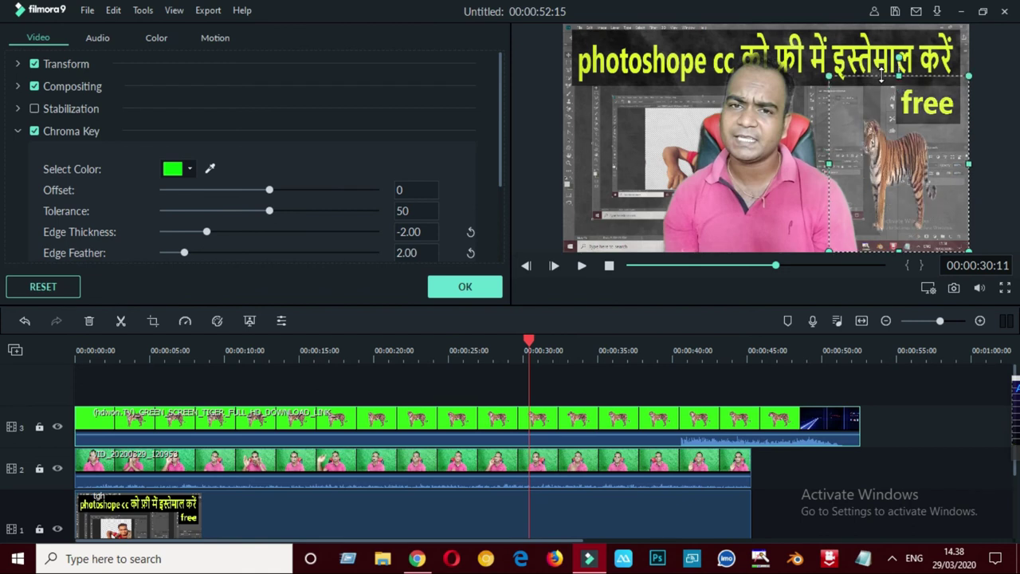
left_click_drag(802, 161, 801, 163)
mouse_move(853, 139)
left_mouse_down()
mouse_move(868, 114)
mouse_move(868, 143)
left_mouse_up()
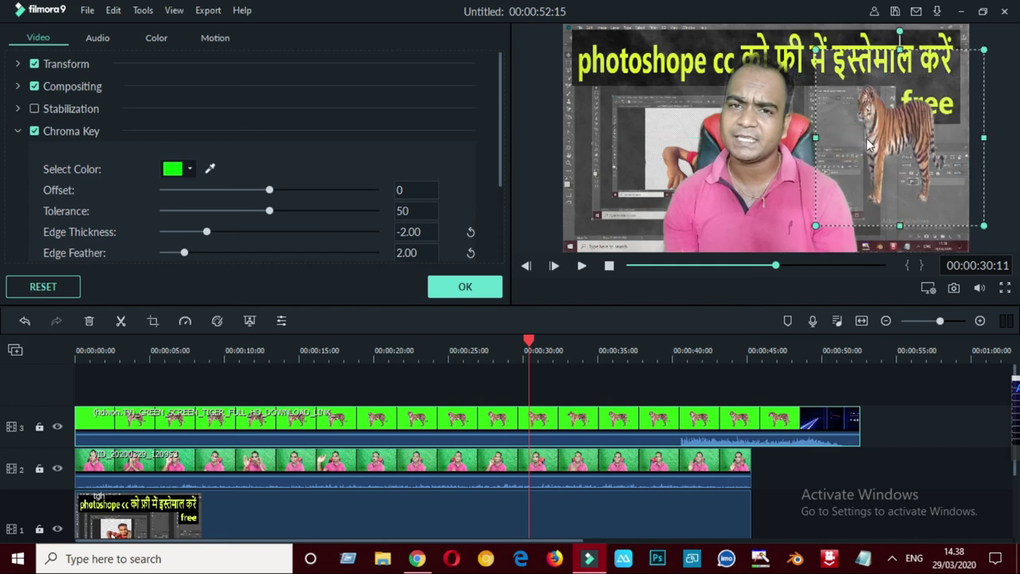
Step: Play back the composite to check the resized tiger overlay, and accept the clip's settings
left_click(581, 266)
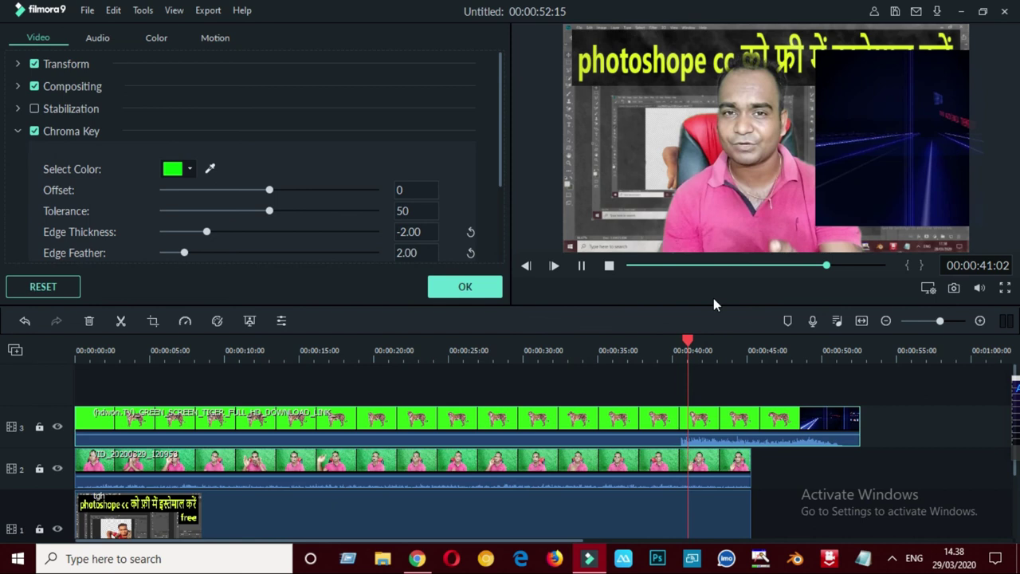
left_click(581, 265)
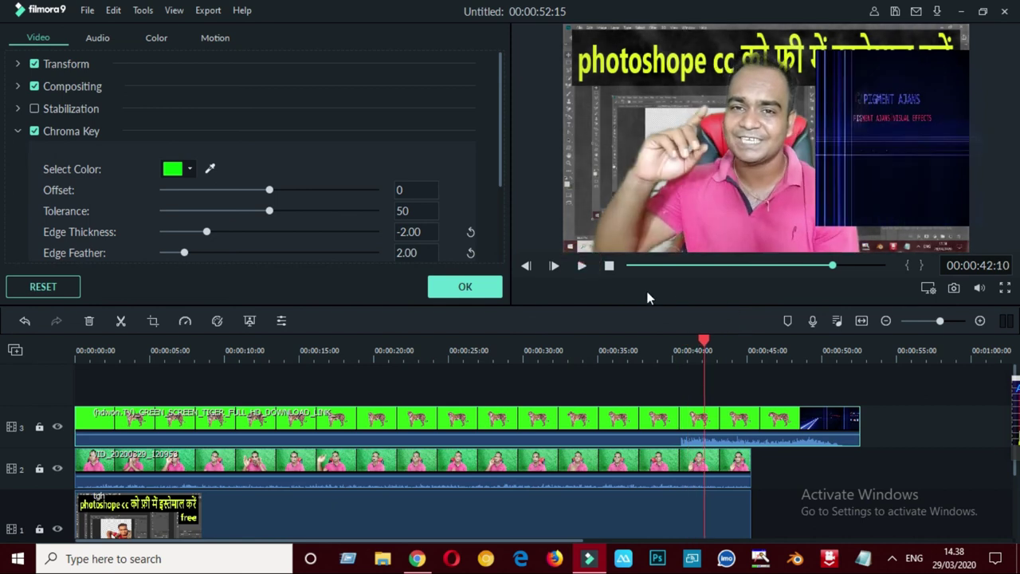
left_click(444, 290)
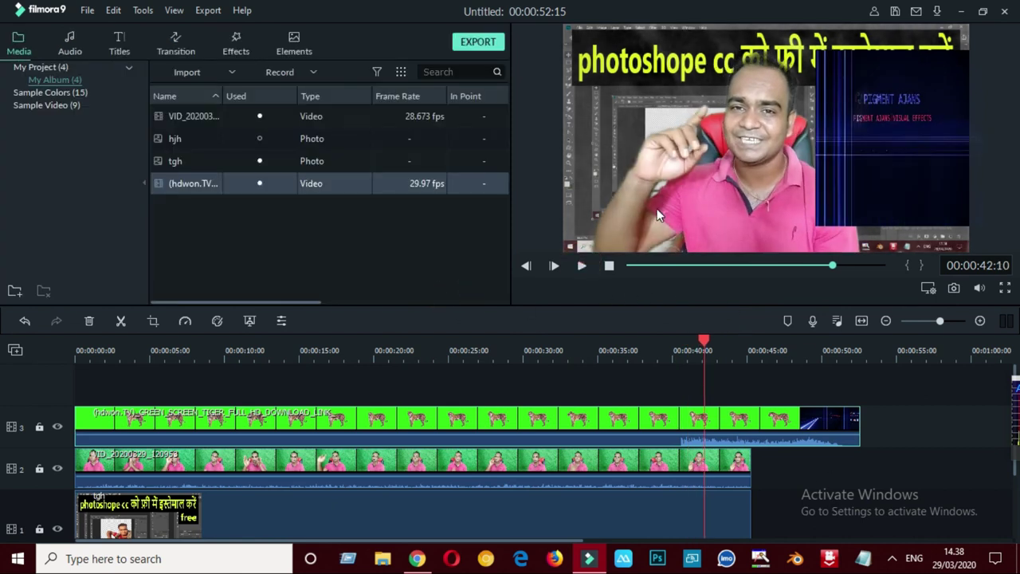
Step: Try exporting the project to the computer as an MP4 named My Video at 1920x1080, and cancel the render
left_click(488, 42)
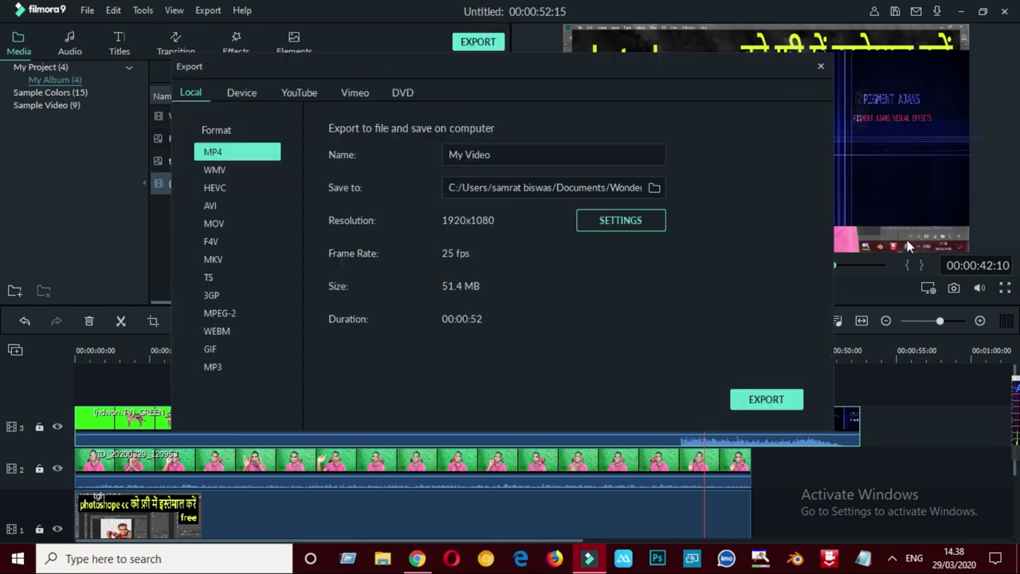
left_click(786, 395)
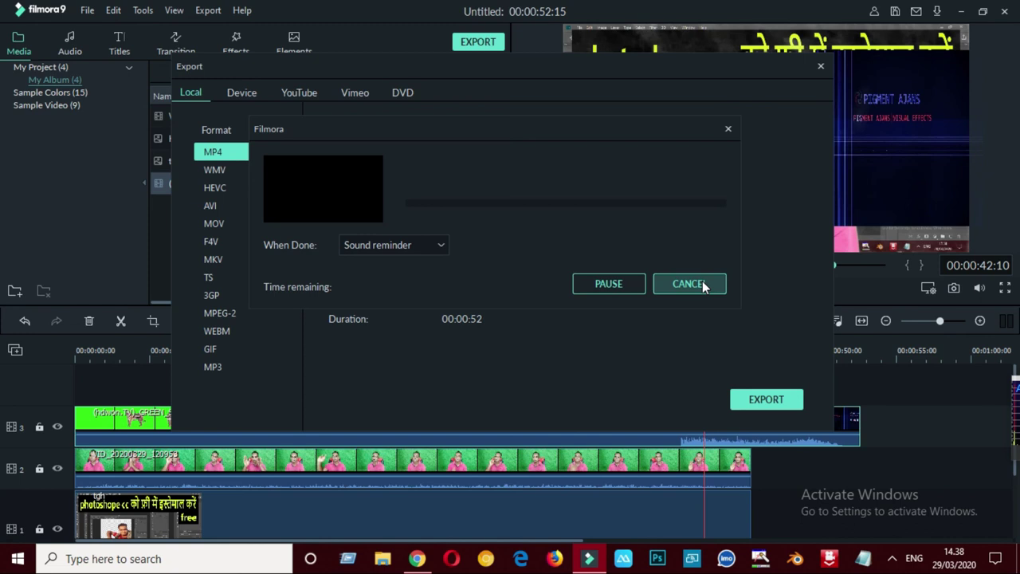
left_click(702, 285)
left_click(564, 223)
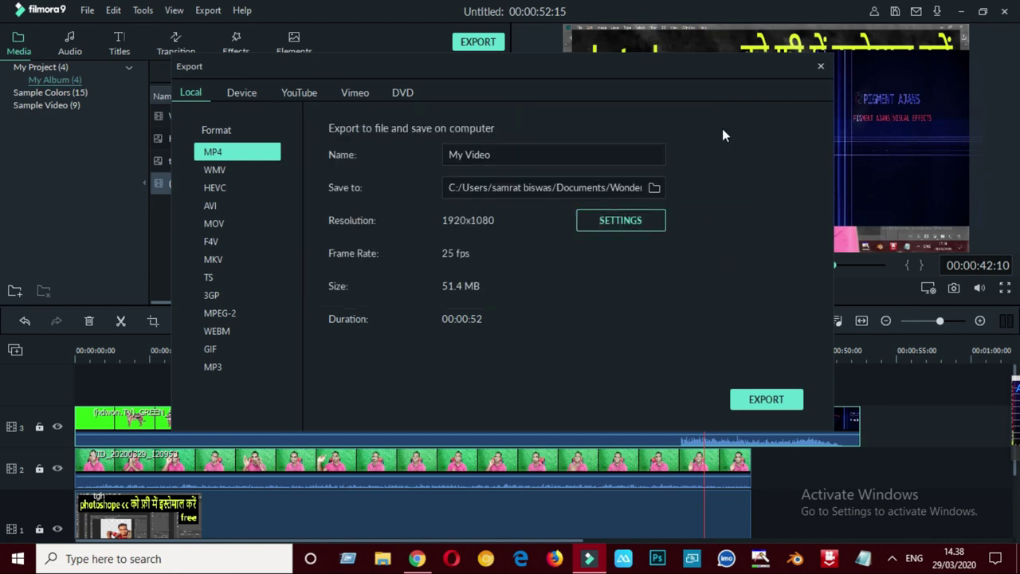
left_click(821, 67)
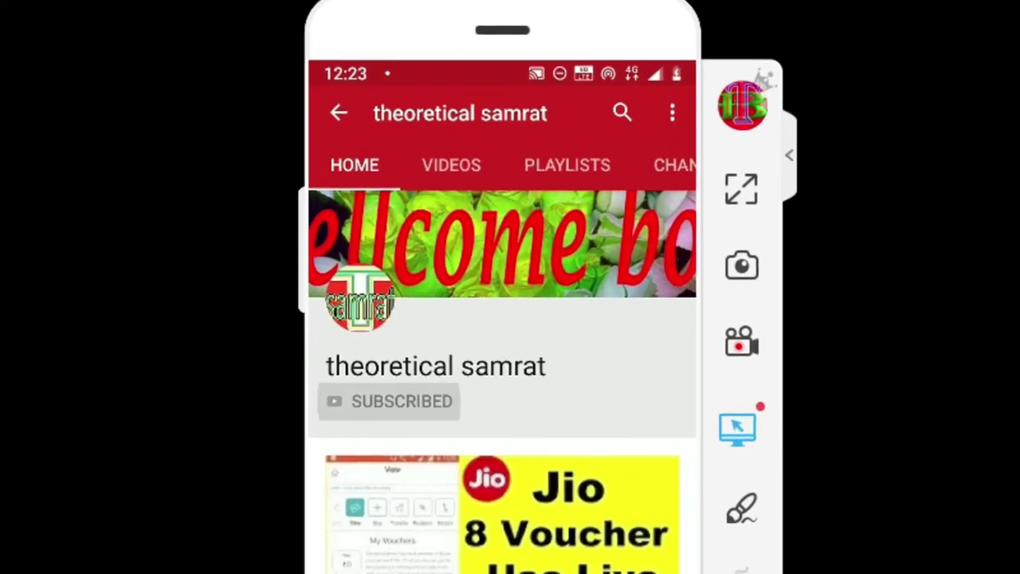
Step: Switch to the YouTube channel page on the phone and set the channel's notifications to All
left_click(496, 395)
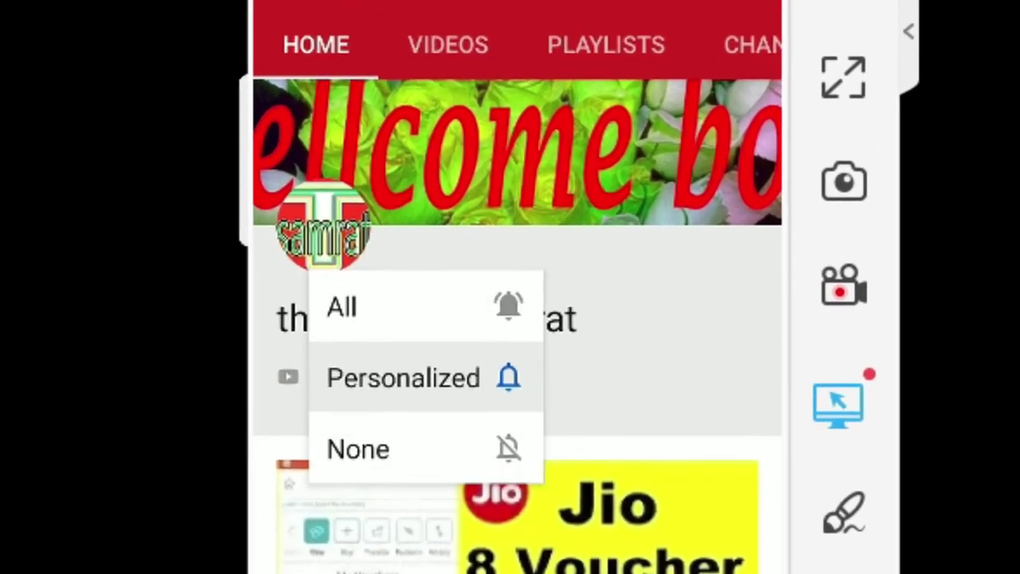
left_click(342, 308)
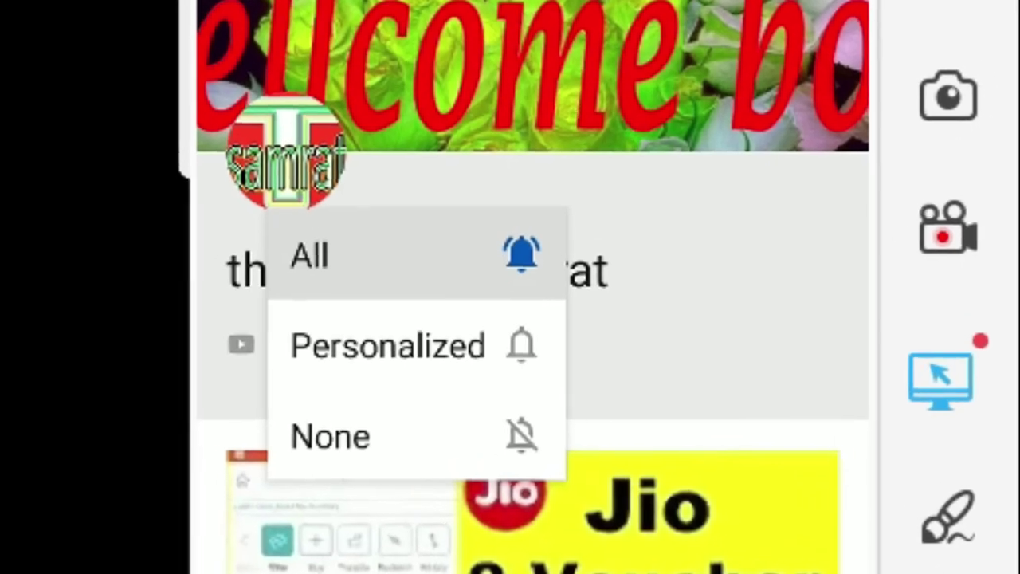